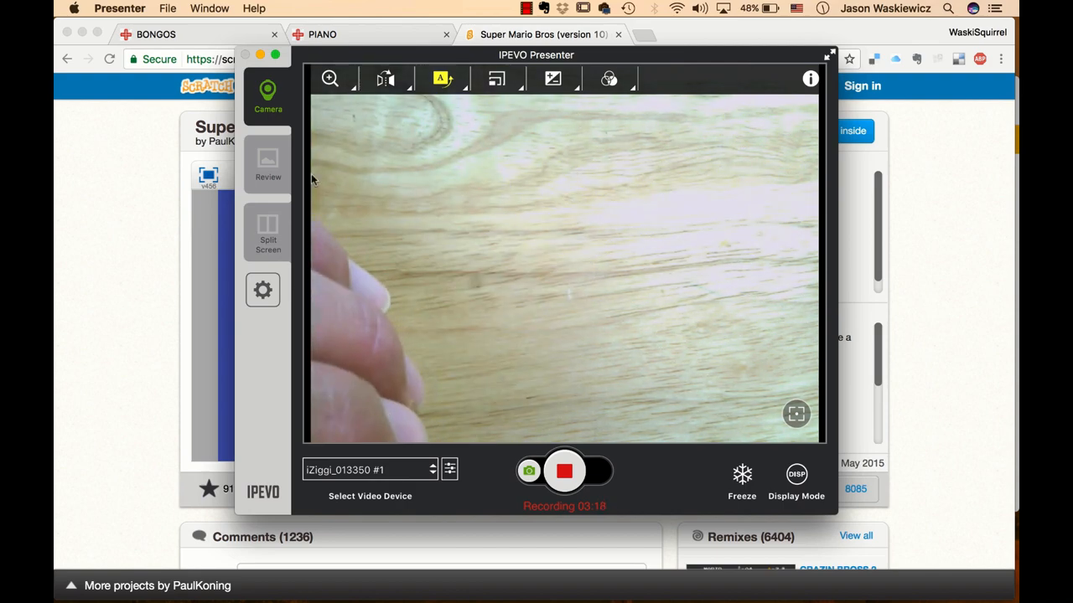
# Close the camera window and switch the browser to the Makey Makey bongos page.
pyautogui.click(135, 226)
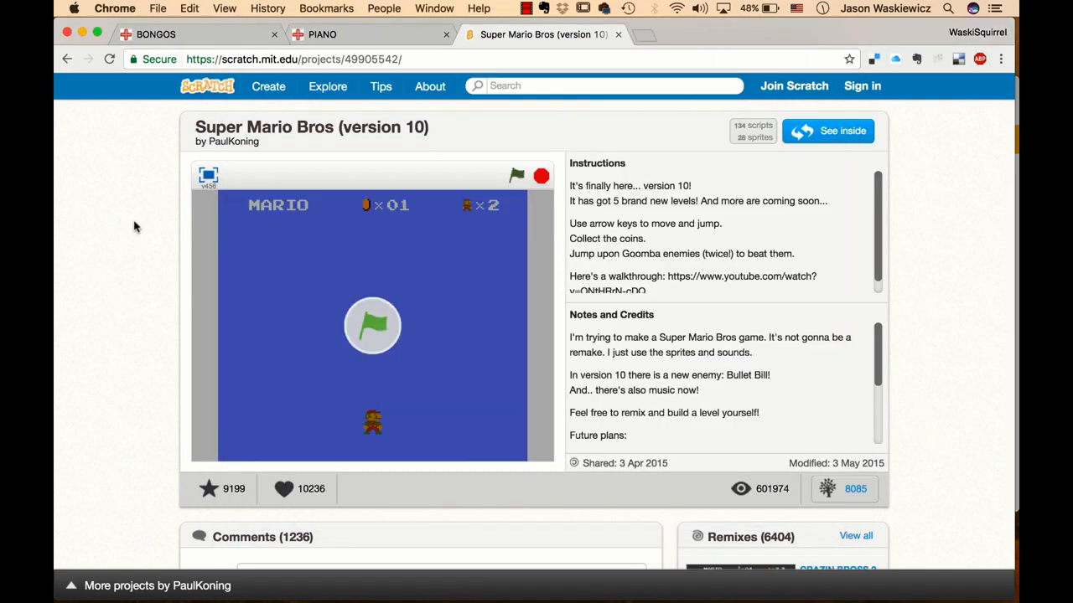
pyautogui.click(191, 40)
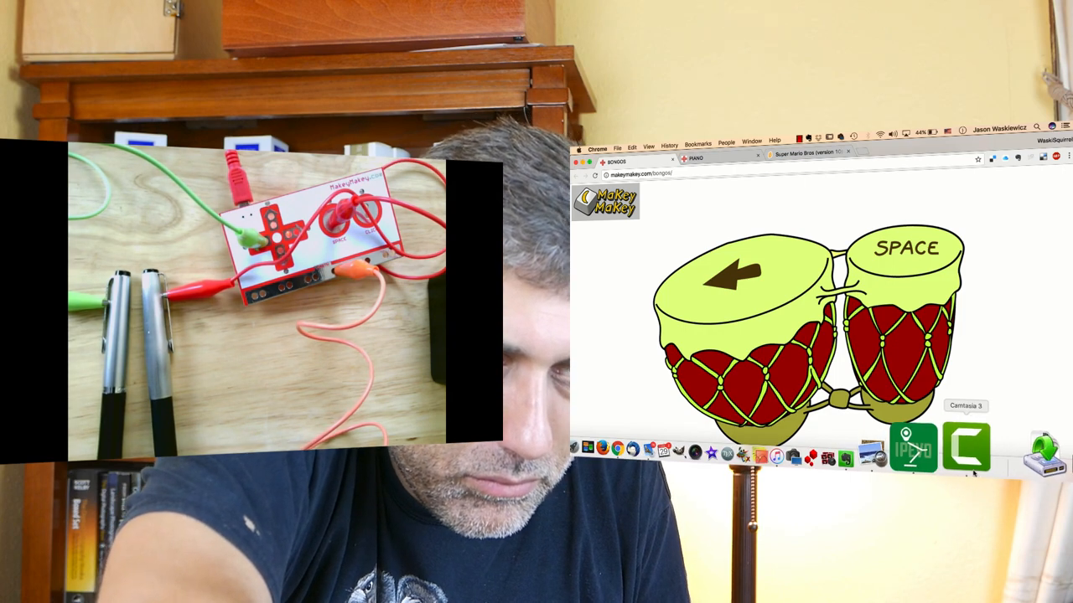
# Show the live camera briefly, raise the volume, hide Presenter and bring Camtasia forward.
pyautogui.click(954, 450)
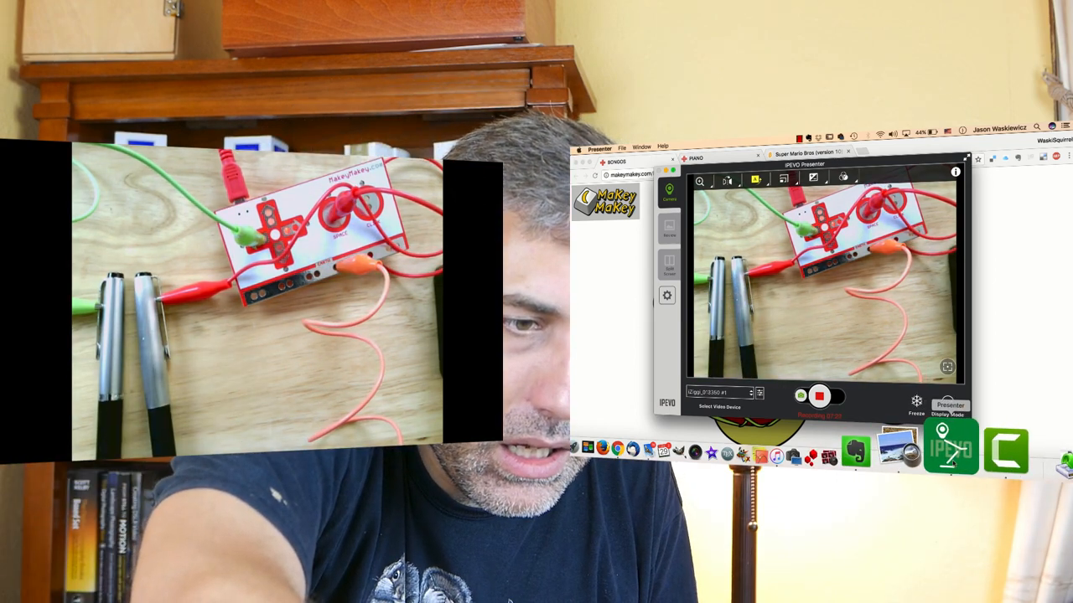
pyautogui.press('XF86AudioRaiseVolume')
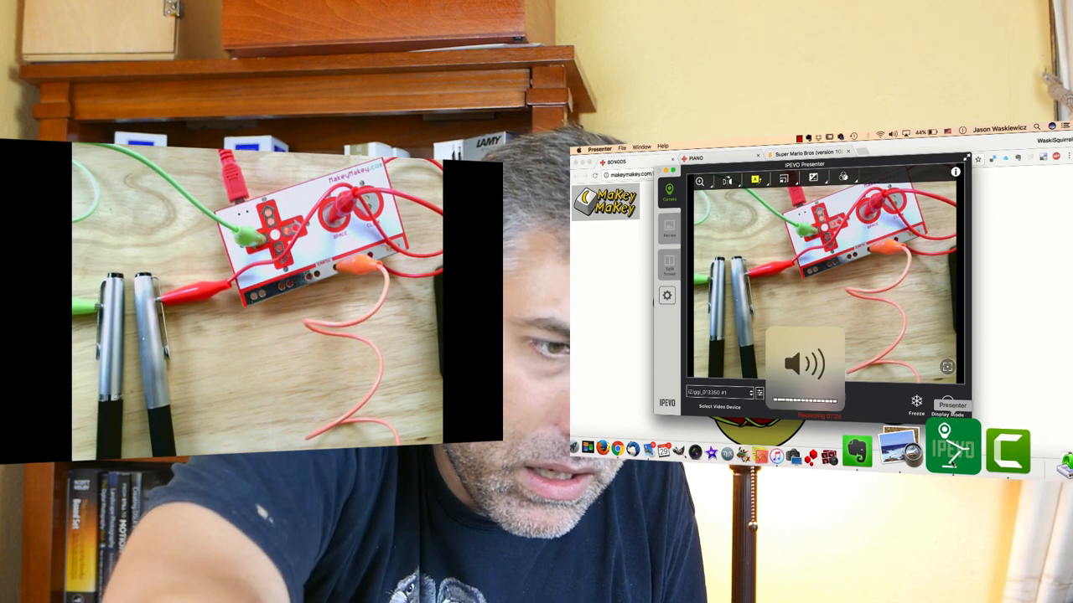
pyautogui.press('super+Tab')
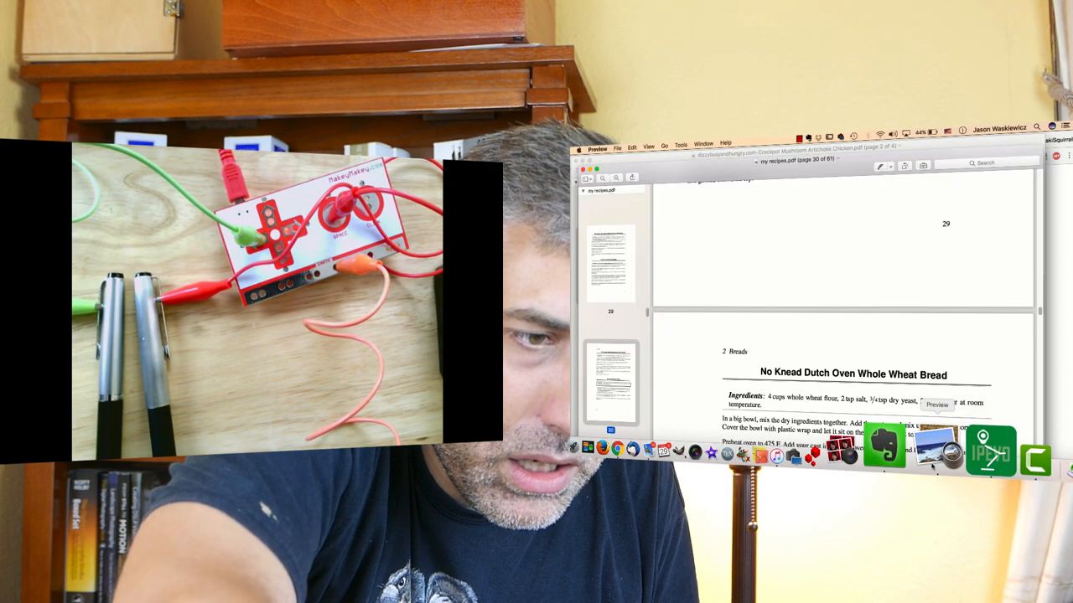
pyautogui.click(965, 467)
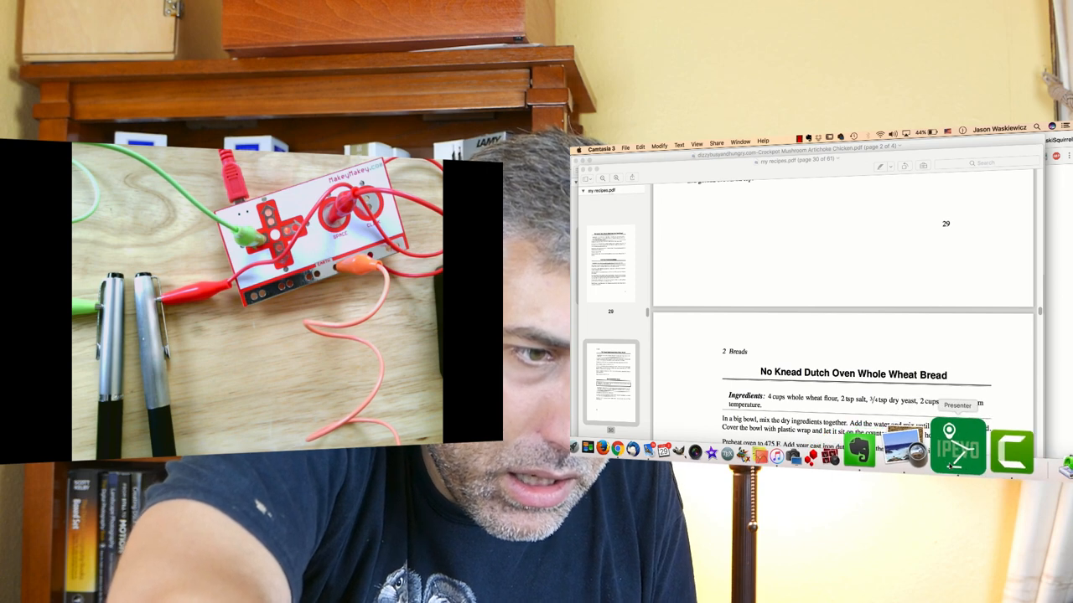
# Reopen the live camera view to show the pens clipped to the Makey Makey board.
pyautogui.click(949, 452)
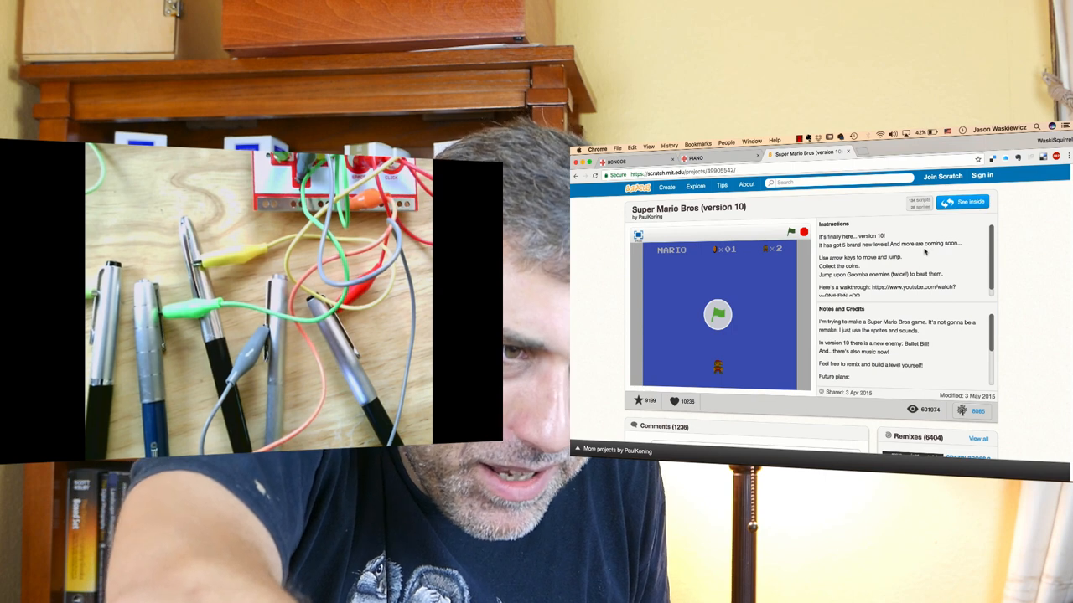
pyautogui.scroll(-3, 903, 380)
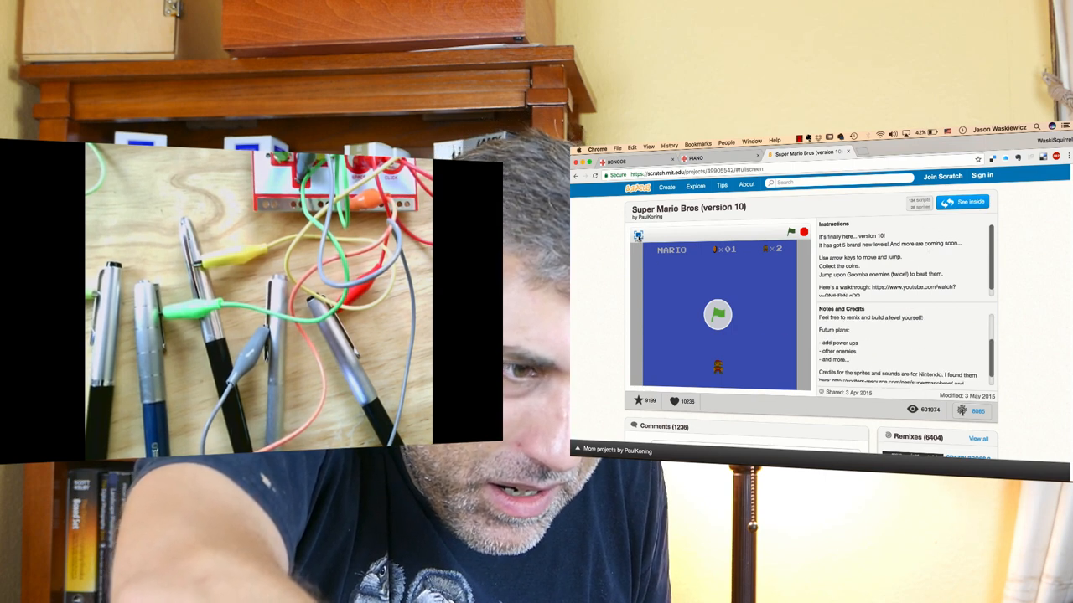
# Run the Super Mario game full screen and start level one with the S key.
pyautogui.click(637, 236)
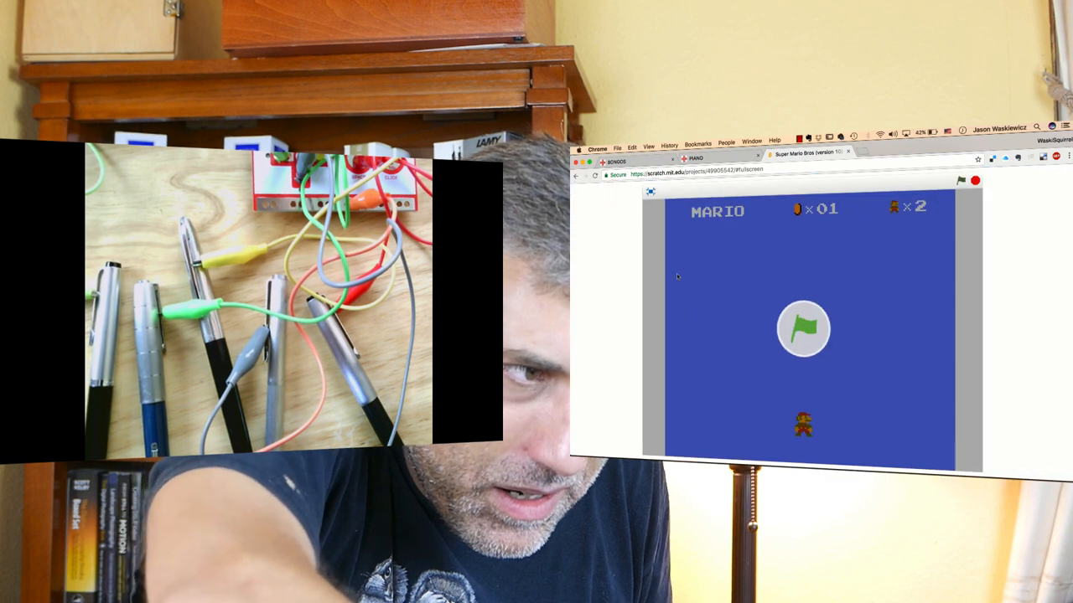
pyautogui.click(815, 347)
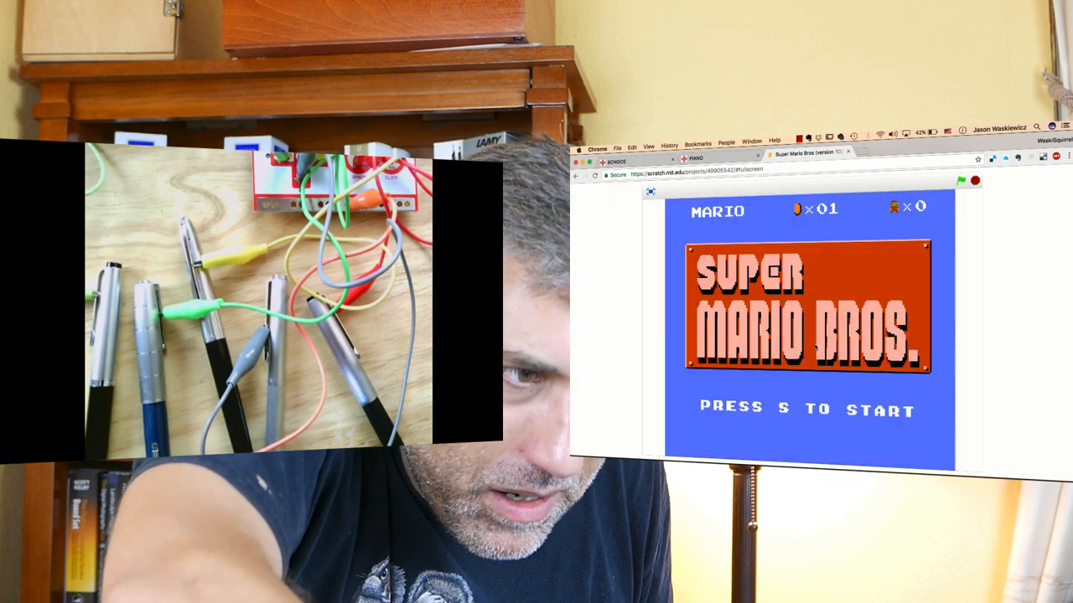
pyautogui.press('s')
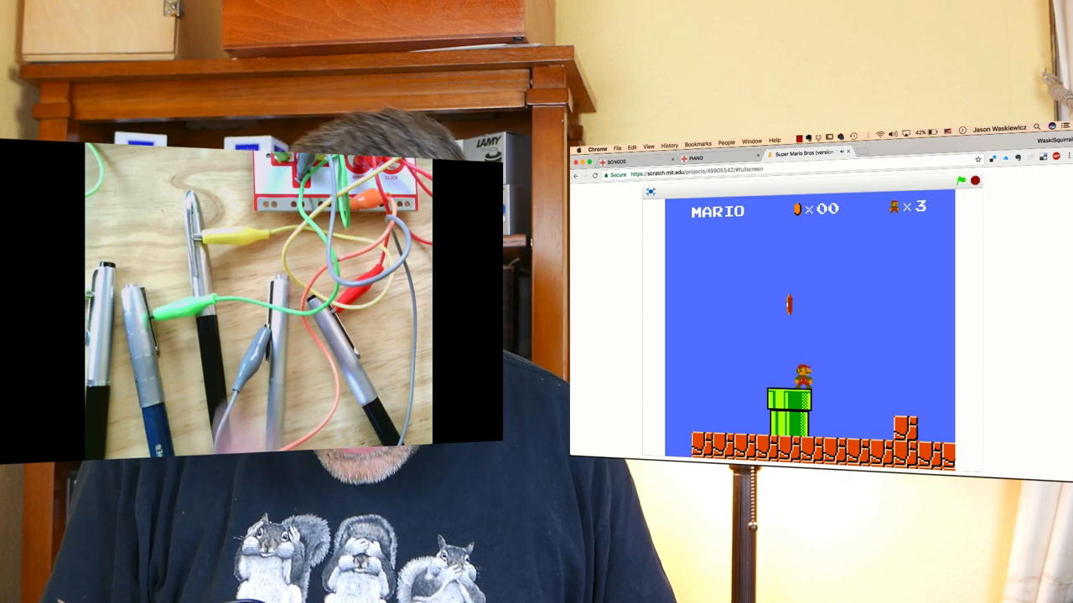
# Jump Mario off the pipe and run him right along the brick ground using the pen keys.
pyautogui.press('Left')
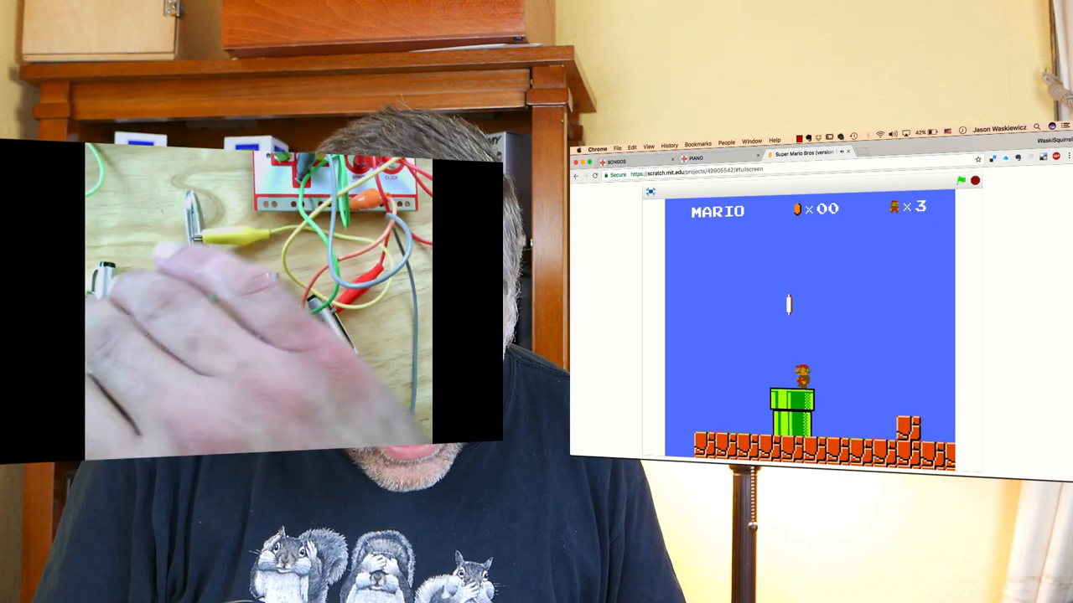
pyautogui.press('Up')
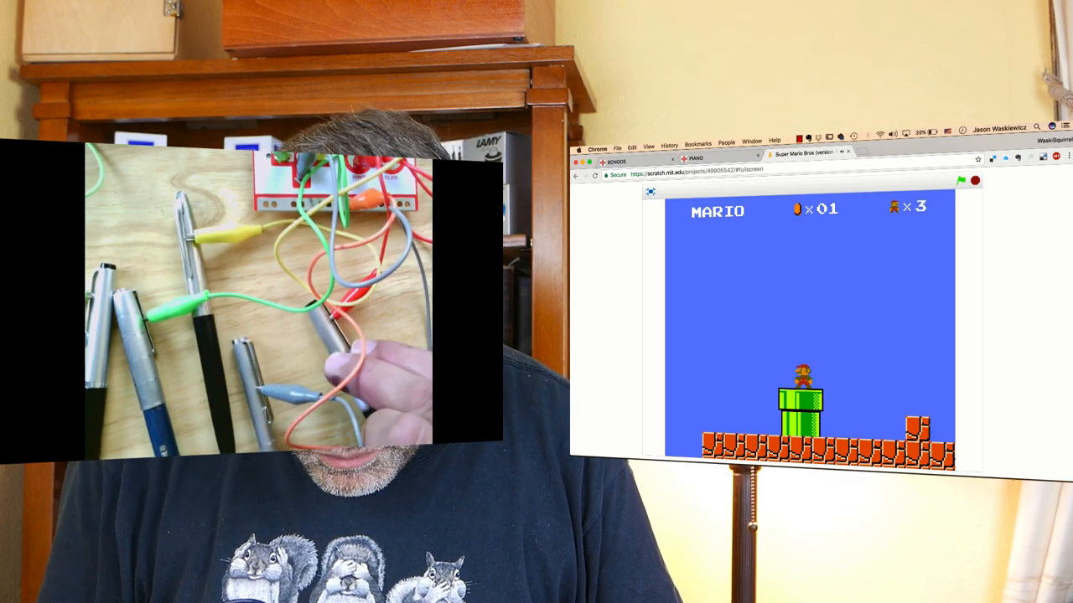
pyautogui.press('Right')
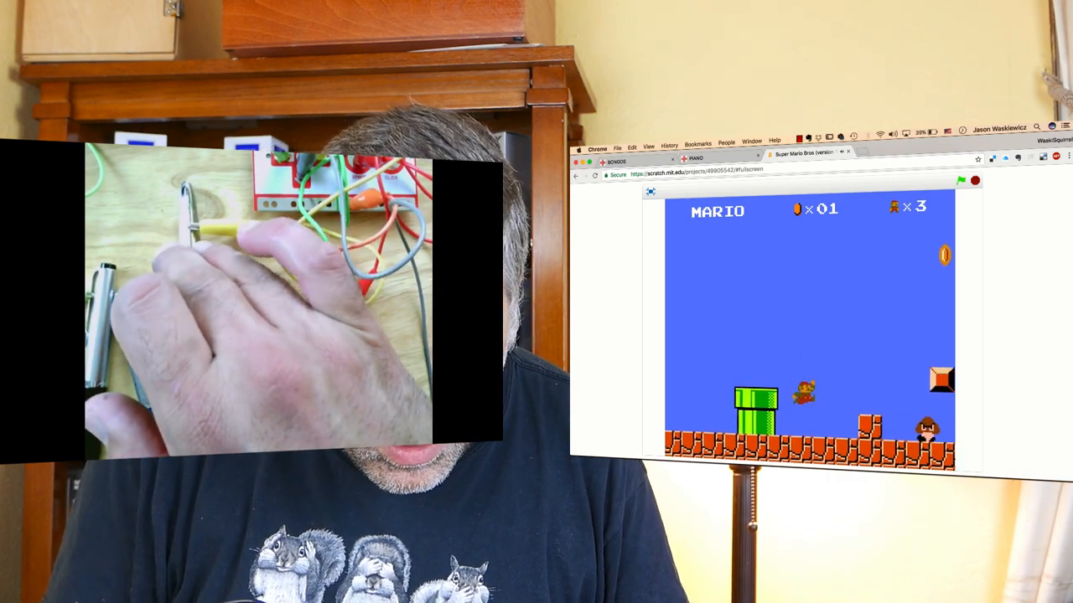
pyautogui.press('Right')
pyautogui.press('Right')
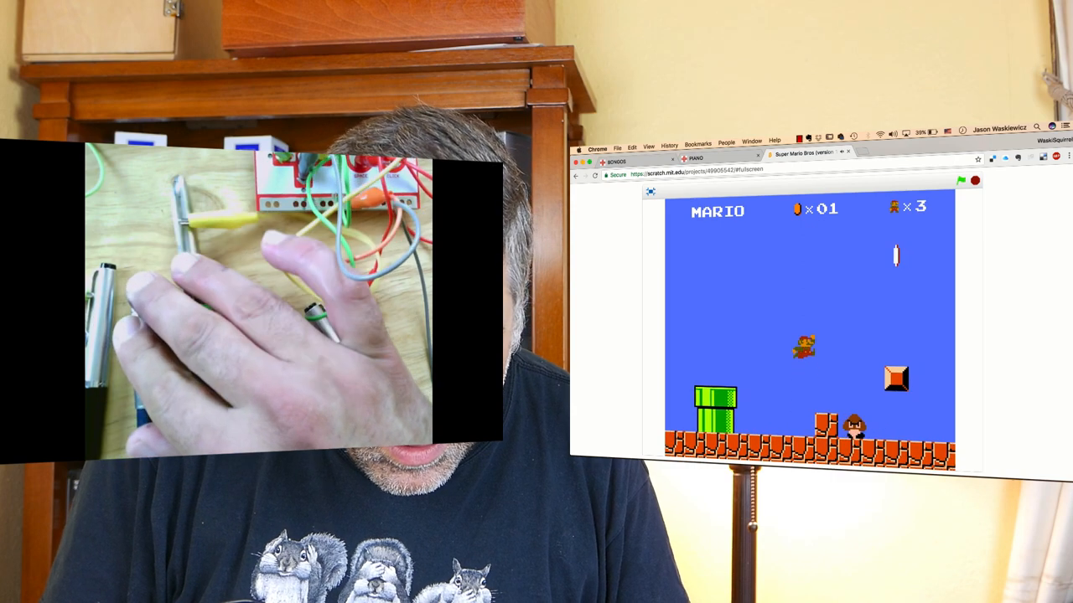
pyautogui.press('Right')
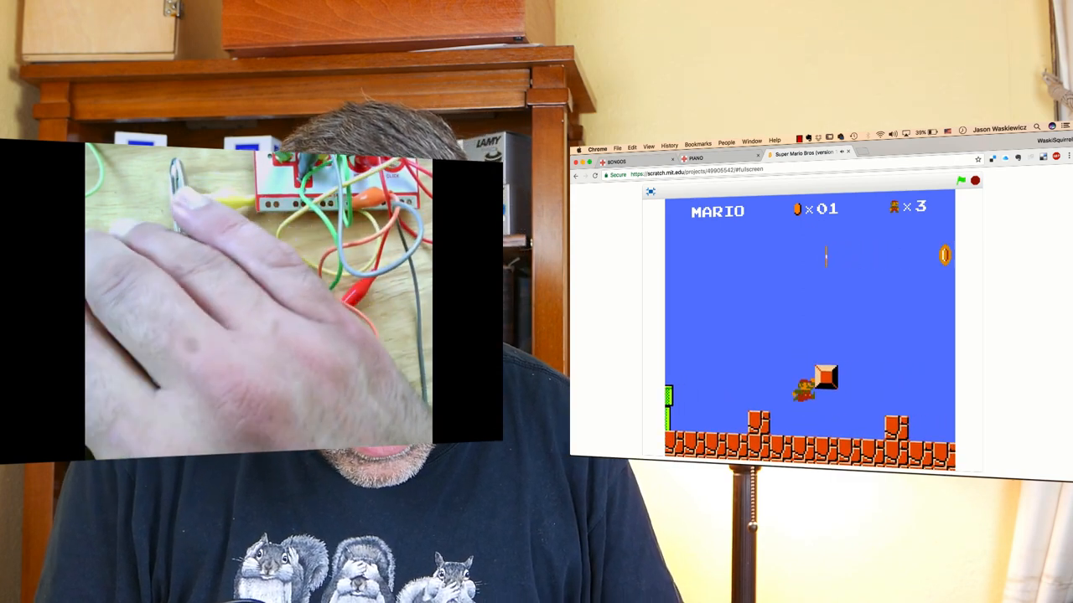
pyautogui.press('Right')
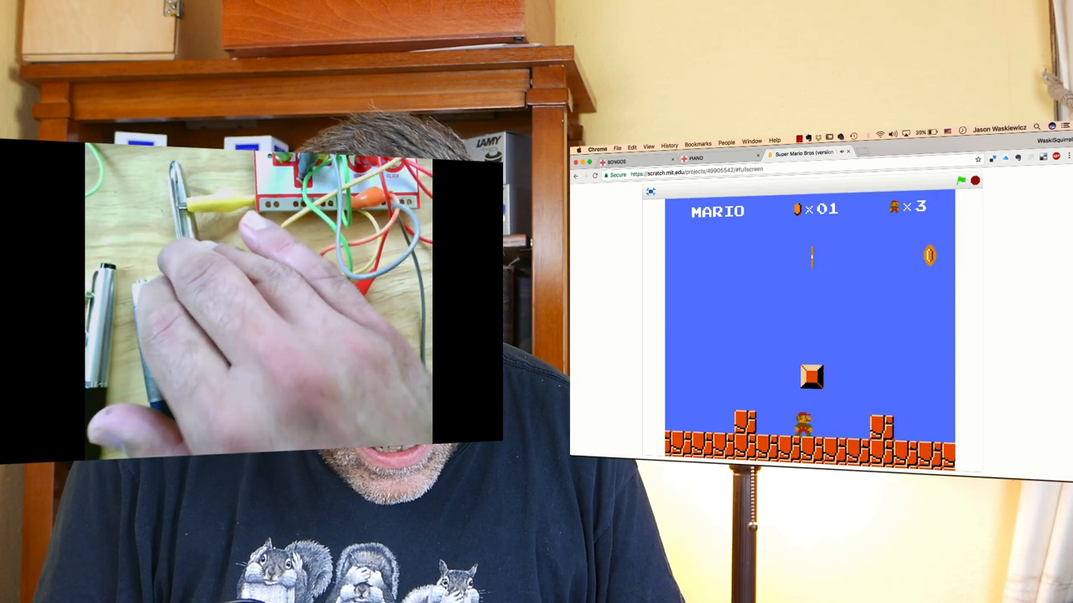